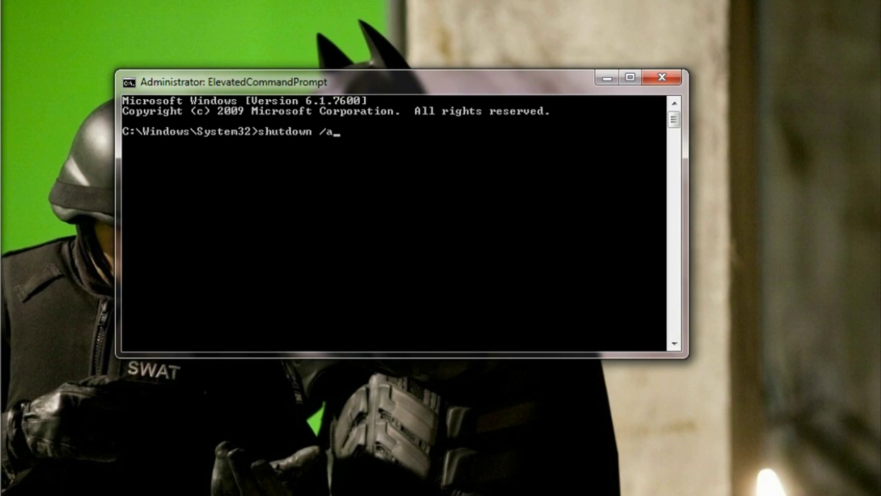
Step: Enter the shutdown /a abort command at the elevated System32 Command Prompt
{"action": "type", "text": "Shutdown"}
{"action": "key", "text": "BackSpace"}
{"action": "key", "text": "BackSpace"}
{"action": "key", "text": "BackSpace"}
{"action": "key", "text": "BackSpace"}
{"action": "key", "text": "BackSpace"}
{"action": "key", "text": "BackSpace"}
{"action": "key", "text": "BackSpace"}
{"action": "key", "text": "BackSpace"}
{"action": "key", "text": "BackSpace"}
{"action": "key", "text": "BackSpace"}
{"action": "key", "text": "BackSpace"}
{"action": "key", "text": "BackSpace"}
{"action": "type", "text": "/a"}
{"action": "key", "text": "BackSpace"}
{"action": "key", "text": "BackSpace"}
{"action": "type", "text": "/a"}
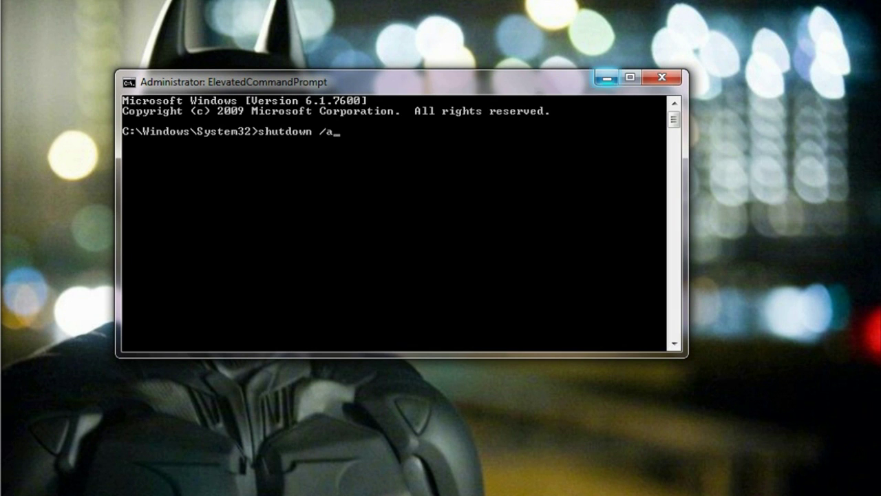
{"action": "left_click", "coordinate": [606, 78]}
Step: Create a new desktop shortcut with location shutdown.exe -a and name it Abort
{"action": "right_click", "coordinate": [230, 143]}
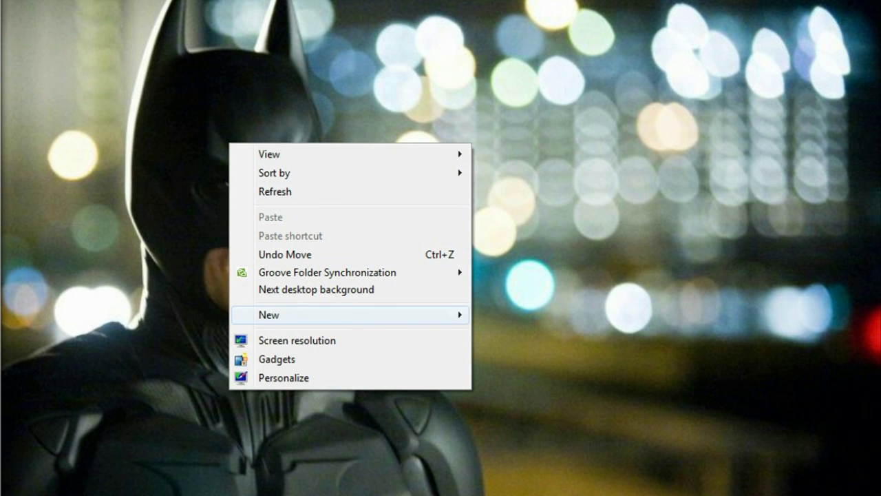
{"action": "mouse_move", "coordinate": [290, 315]}
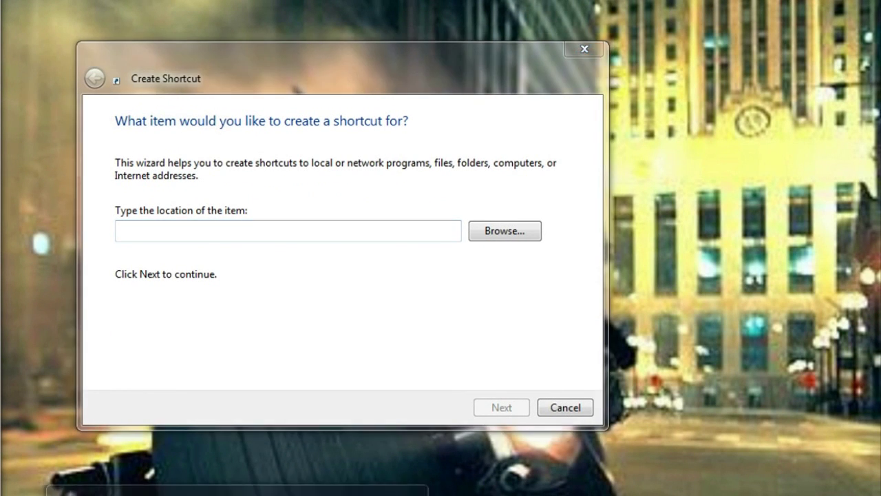
{"action": "key", "text": "alt+Tab"}
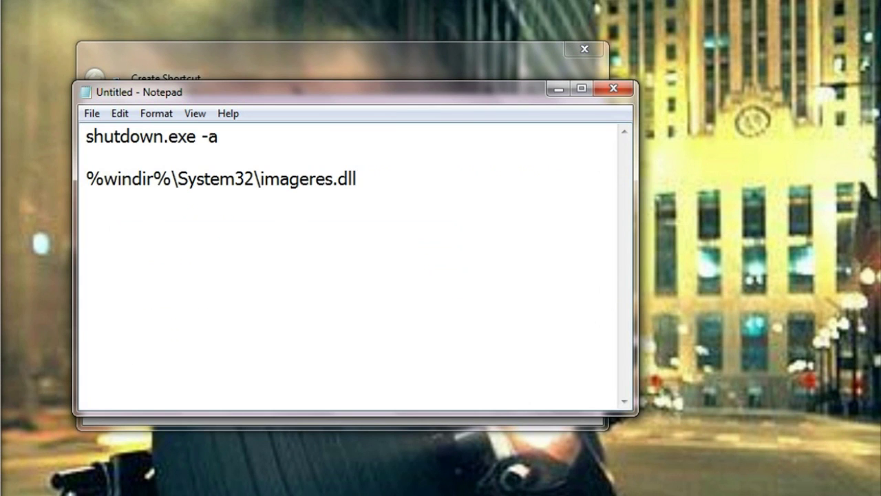
{"action": "key", "text": "ctrl+Home"}
{"action": "key", "text": "shift+End"}
{"action": "key", "text": "ctrl+c"}
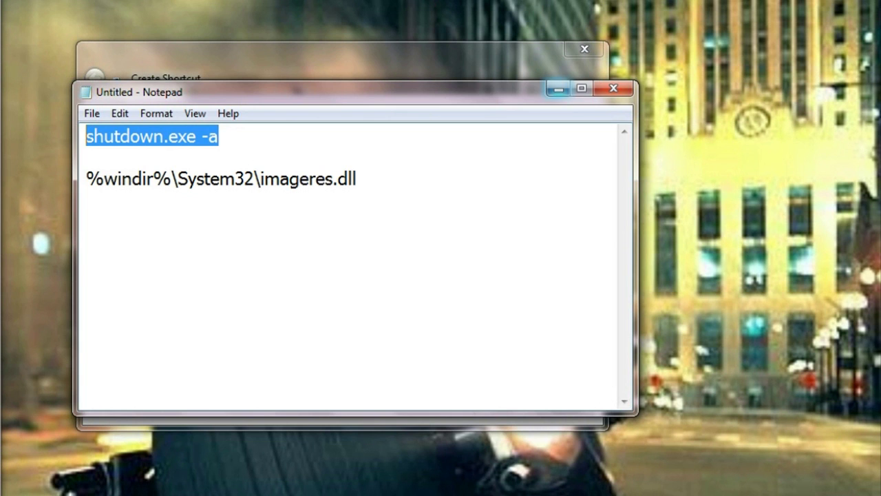
{"action": "left_click", "coordinate": [558, 88]}
{"action": "key", "text": "ctrl+v"}
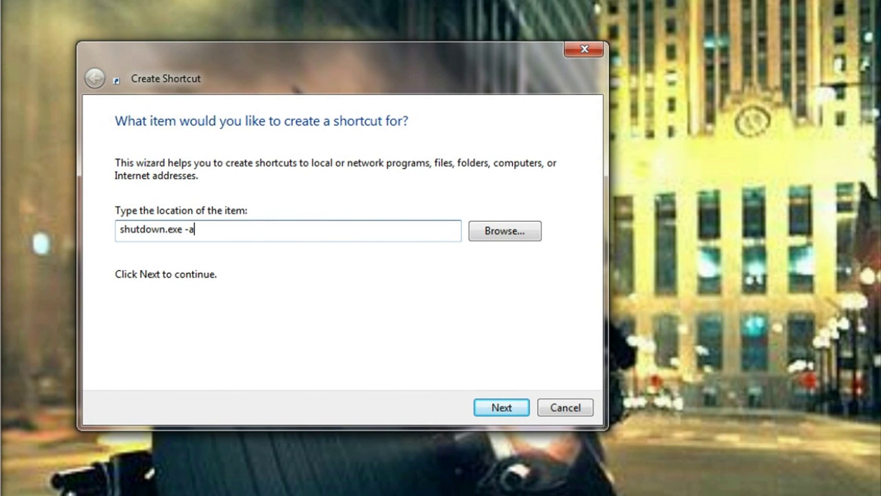
{"action": "key", "text": "Return"}
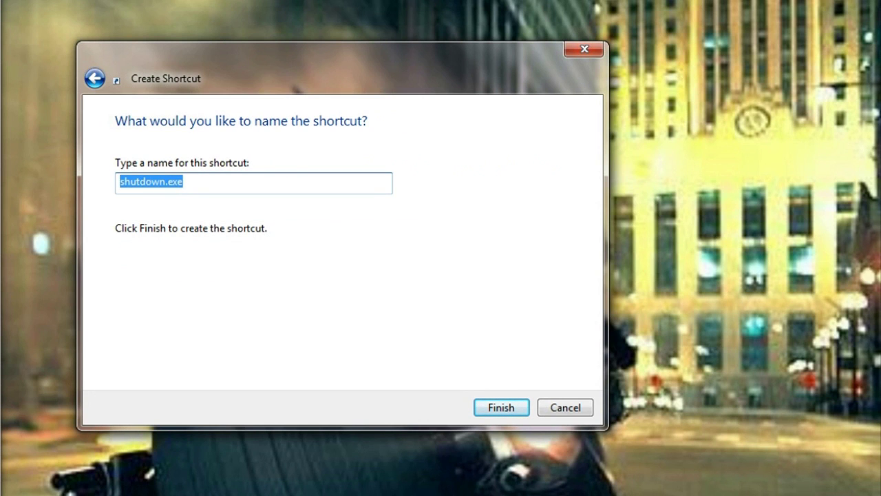
{"action": "type", "text": "Abort"}
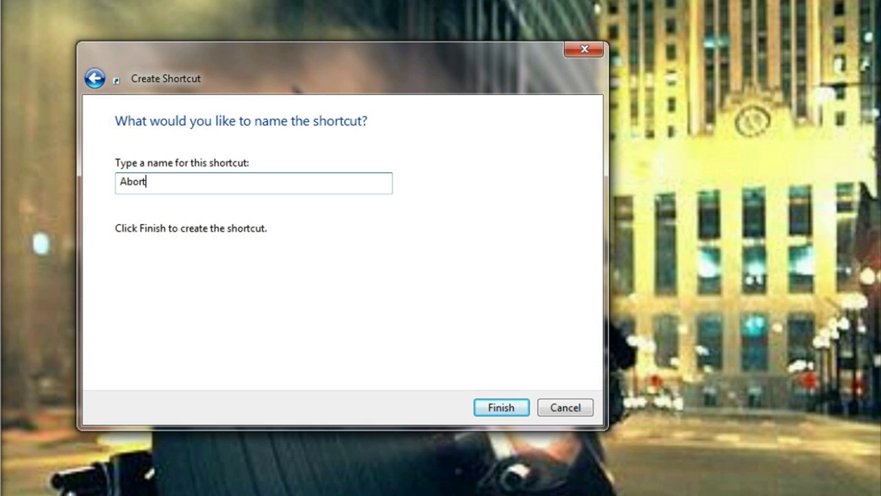
{"action": "key", "text": "Return"}
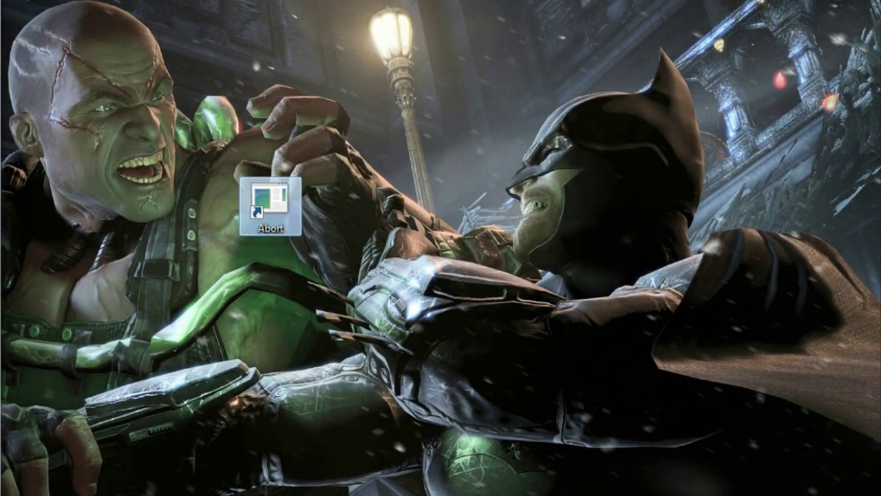
Step: Drag the Abort shortcut to the top-left, then open Change Icon from its Properties, dismissing the no-icons warning
{"action": "right_click", "coordinate": [279, 201]}
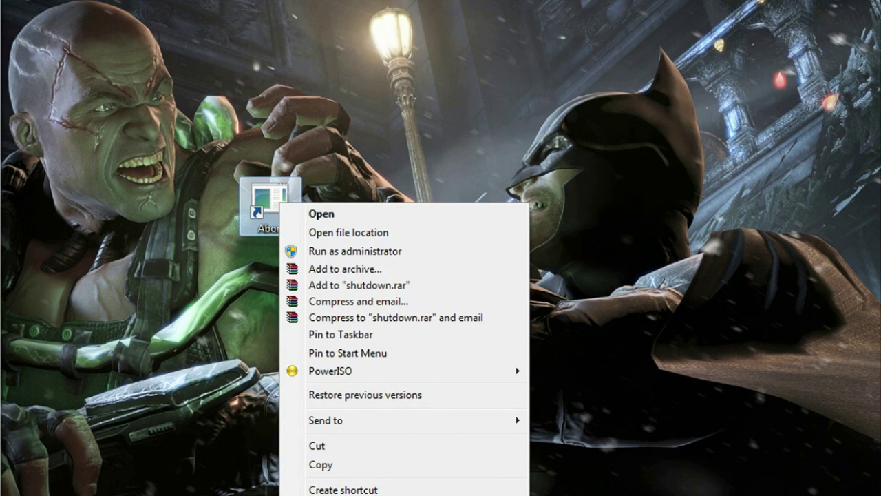
{"action": "left_click_drag", "start_coordinate": [270, 199], "coordinate": [206, 20]}
{"action": "right_click", "coordinate": [222, 29]}
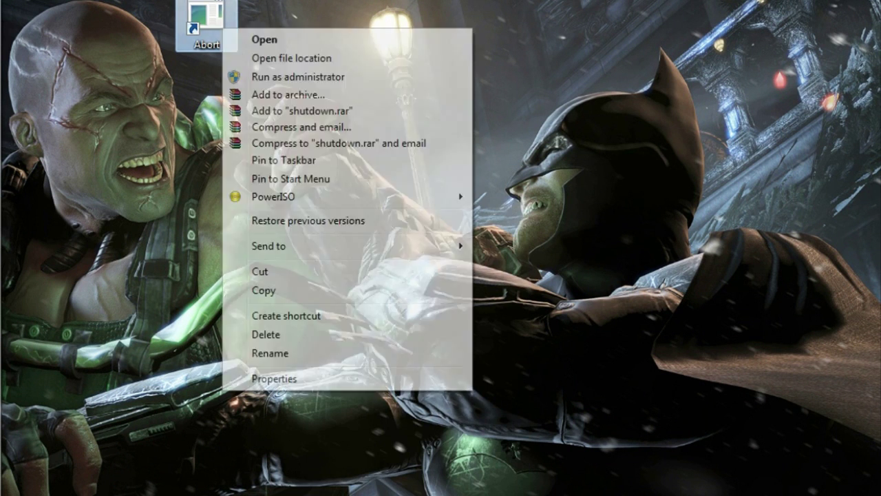
{"action": "left_click", "coordinate": [274, 378]}
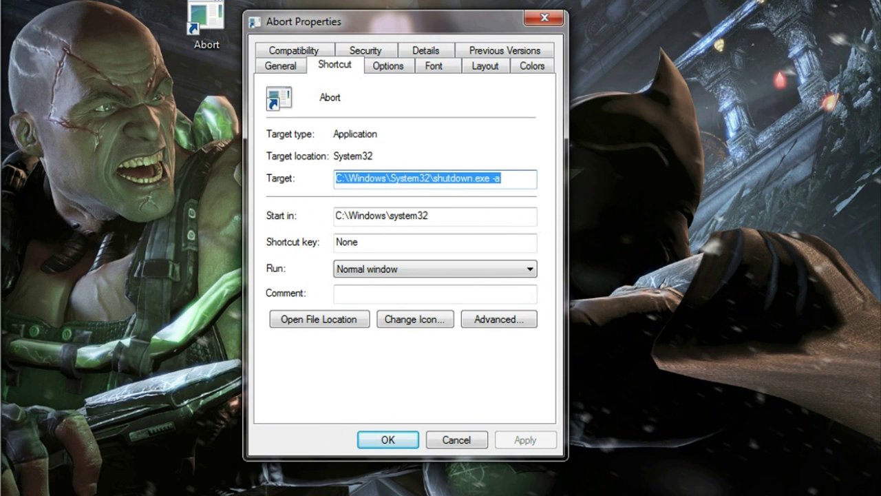
{"action": "left_click", "coordinate": [207, 24]}
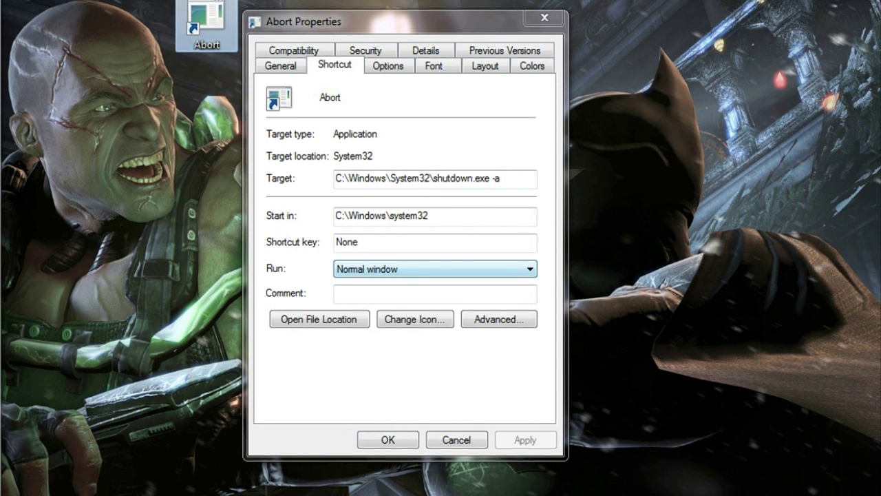
{"action": "left_click", "coordinate": [415, 318]}
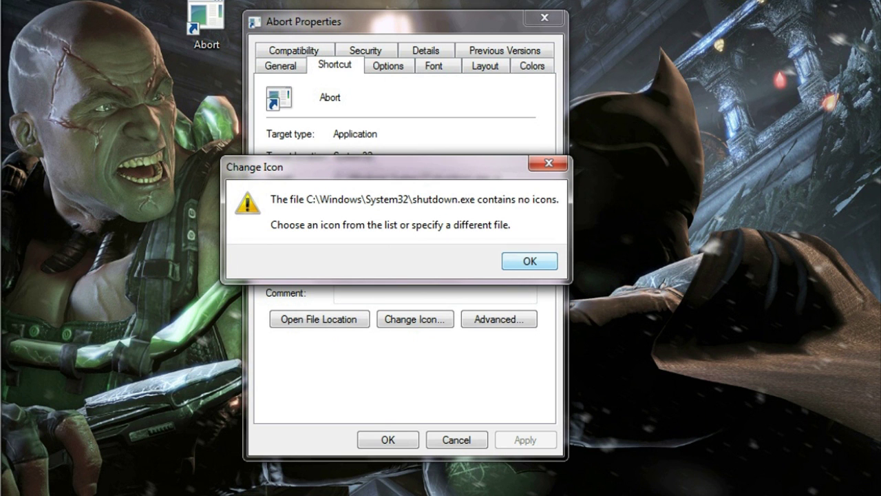
{"action": "key", "text": "Return"}
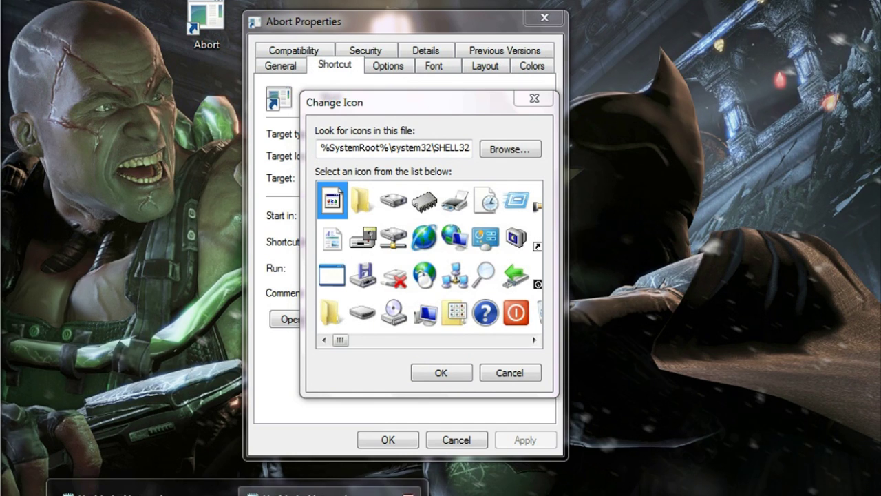
Step: Load icons from %windir%\System32\imageres.dll and choose the red X icon
{"action": "mouse_move", "coordinate": [124, 490]}
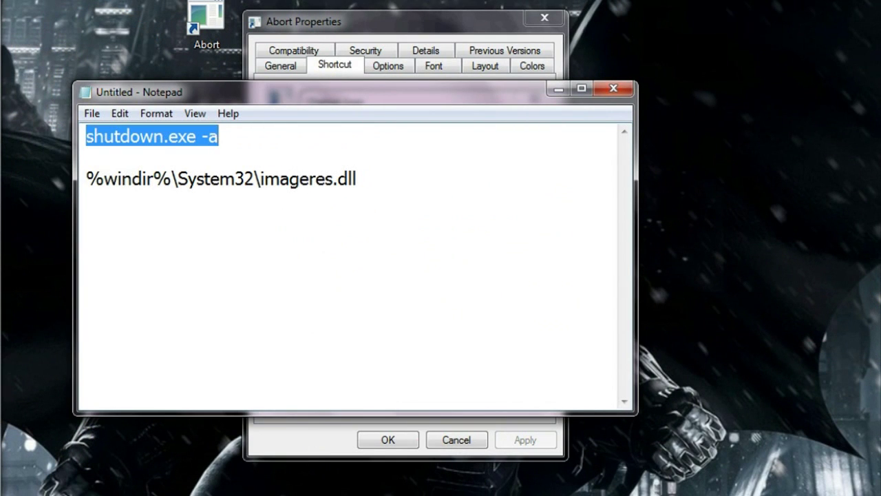
{"action": "left_click_drag", "start_coordinate": [357, 179], "coordinate": [85, 179]}
{"action": "key", "text": "ctrl+c"}
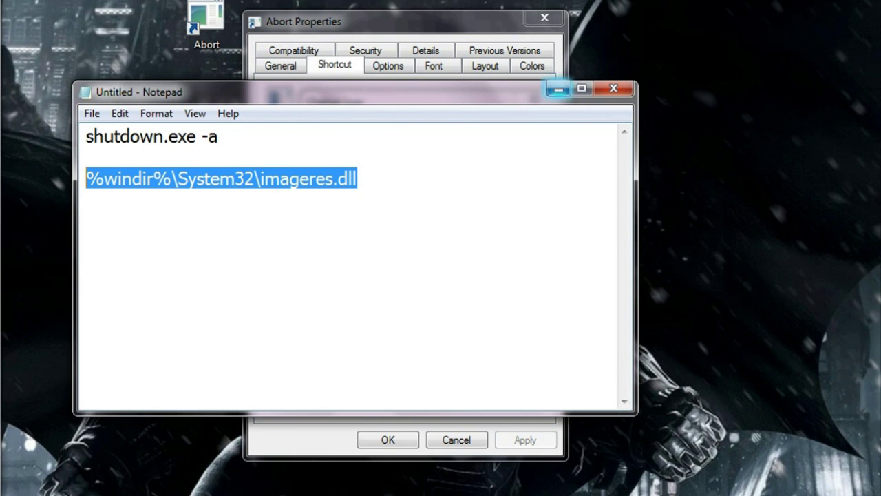
{"action": "left_click", "coordinate": [558, 88]}
{"action": "double_click", "coordinate": [452, 147]}
{"action": "key", "text": "ctrl+v"}
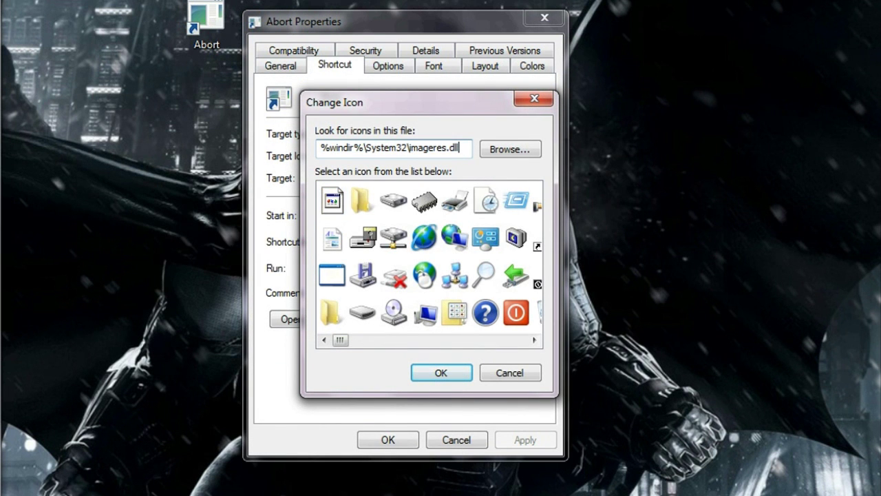
{"action": "key", "text": "Return"}
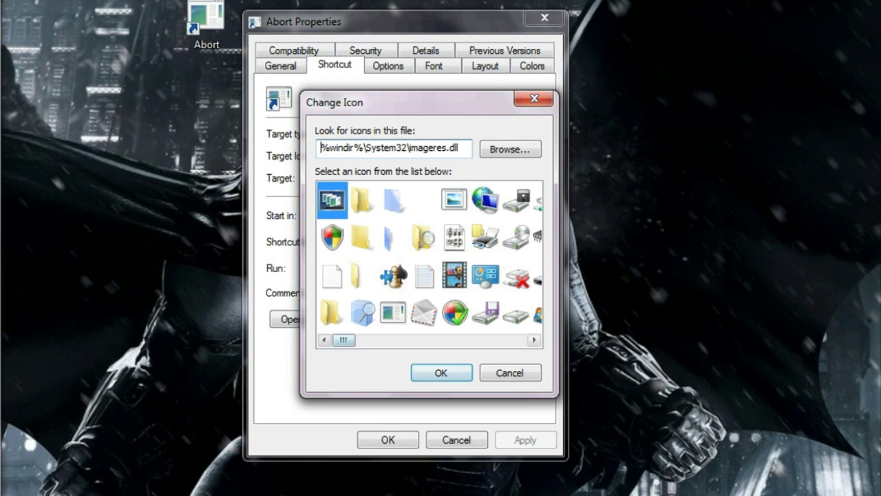
{"action": "left_click_drag", "start_coordinate": [342, 339], "coordinate": [407, 340]}
{"action": "left_click", "coordinate": [485, 238]}
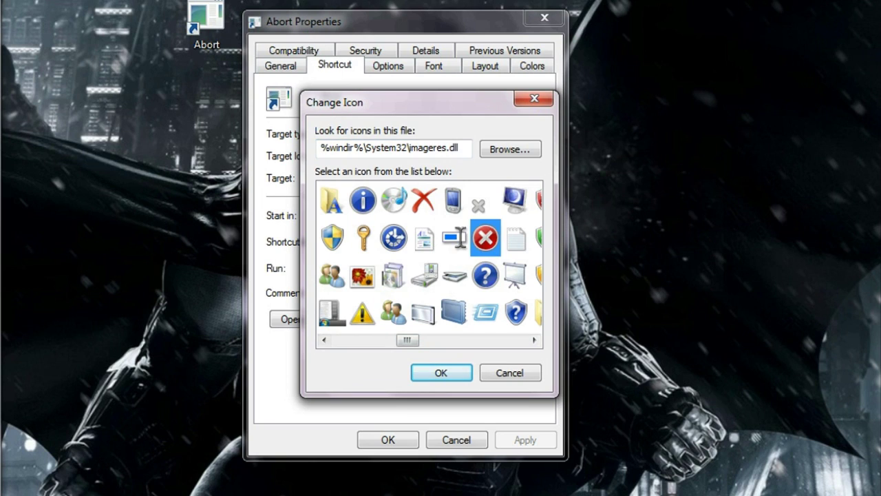
{"action": "key", "text": "Return"}
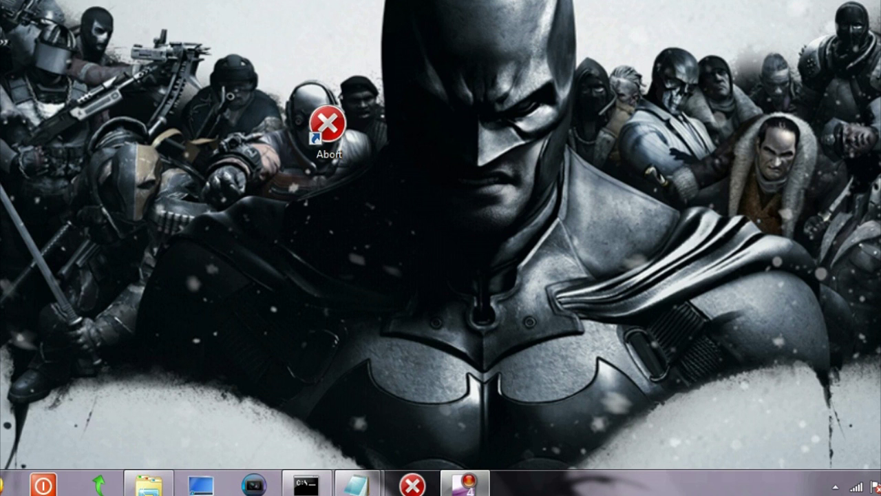
Step: Select the Abort shortcut on the desktop and bring up its context menu
{"action": "left_click", "coordinate": [328, 131]}
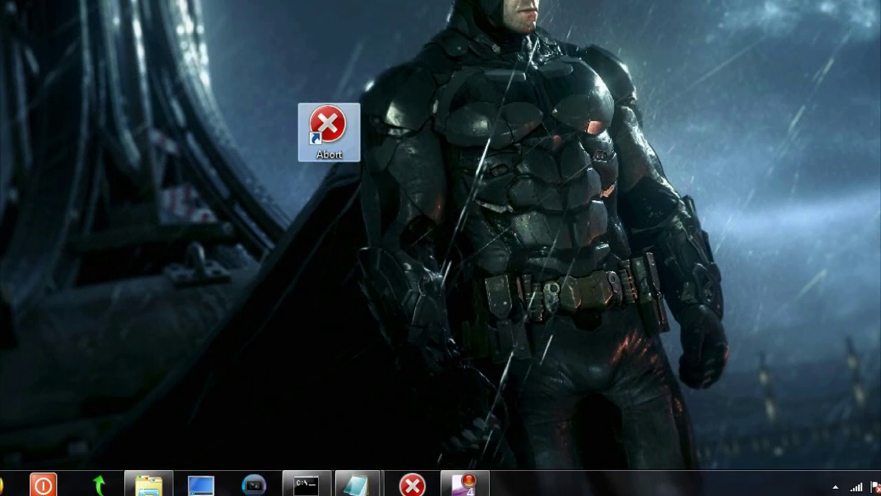
{"action": "right_click", "coordinate": [325, 108]}
Step: Set Ctrl + Alt + A in the Abort shortcut's Shortcut key box and apply it
{"action": "left_click", "coordinate": [376, 456]}
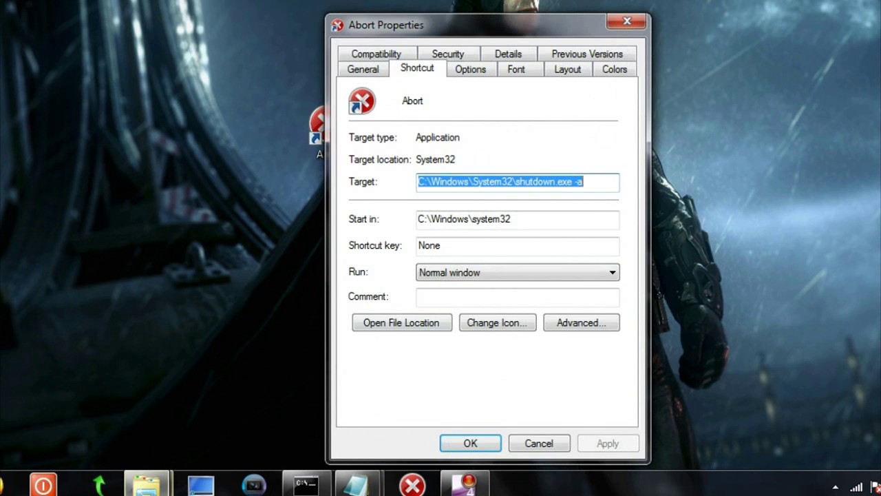
{"action": "left_click_drag", "start_coordinate": [413, 33], "coordinate": [435, 2]}
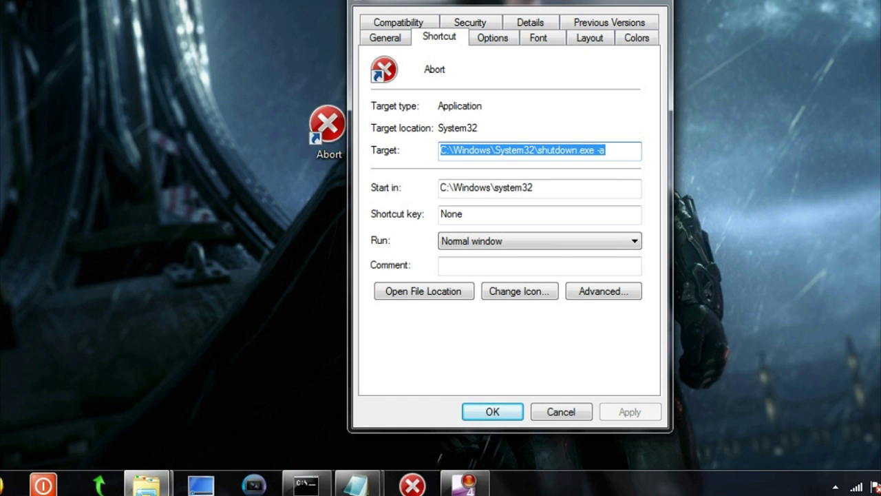
{"action": "left_click", "coordinate": [481, 214]}
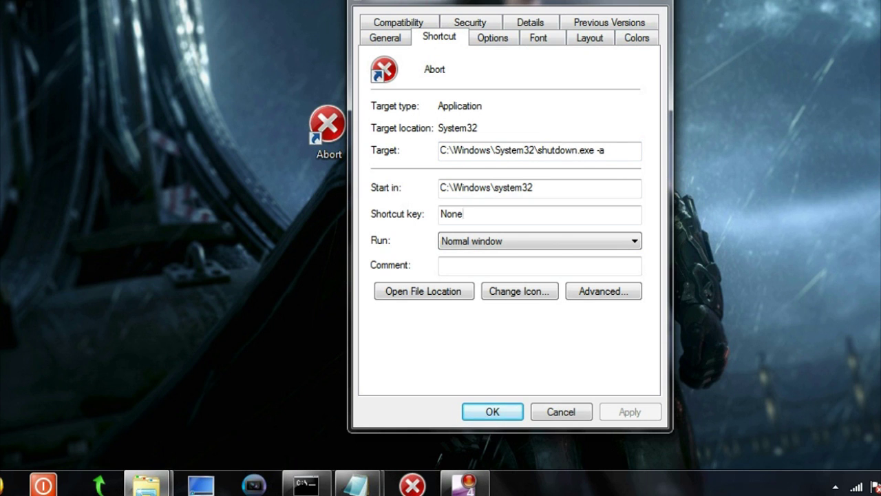
{"action": "key", "text": "ctrl+alt"}
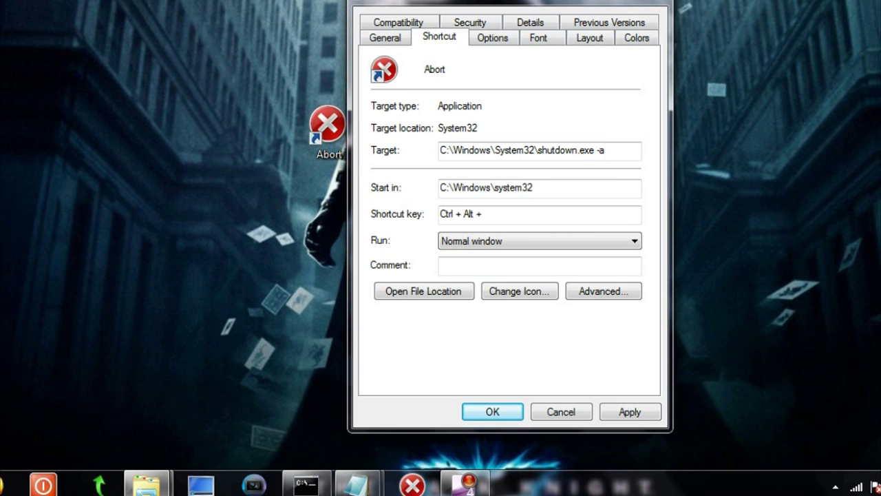
{"action": "key", "text": "ctrl+alt+a"}
{"action": "key", "text": "Return"}
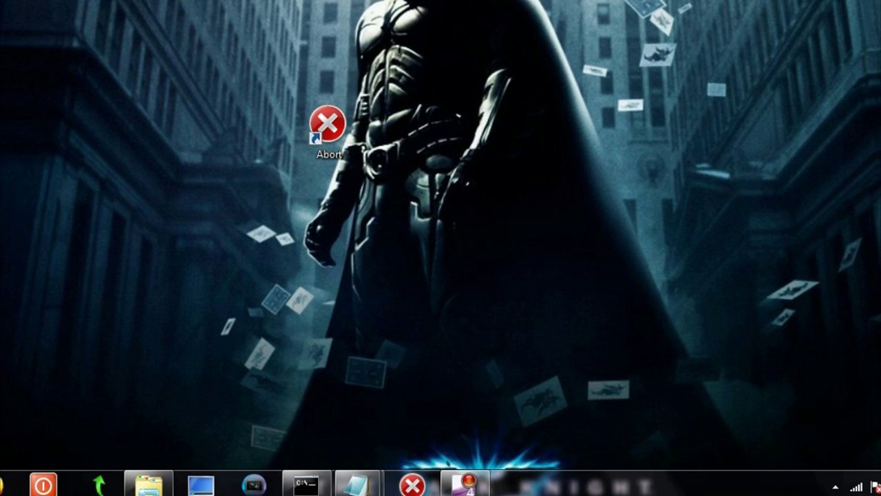
{"action": "left_click_drag", "start_coordinate": [275, 86], "coordinate": [385, 179]}
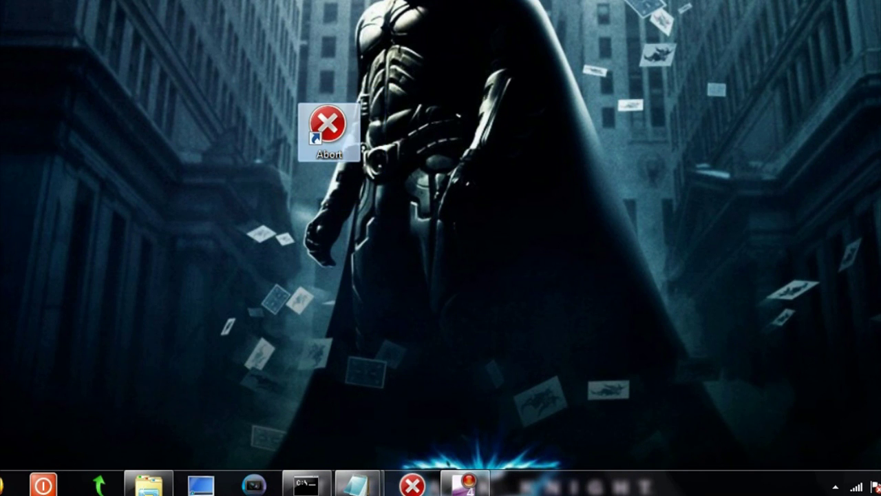